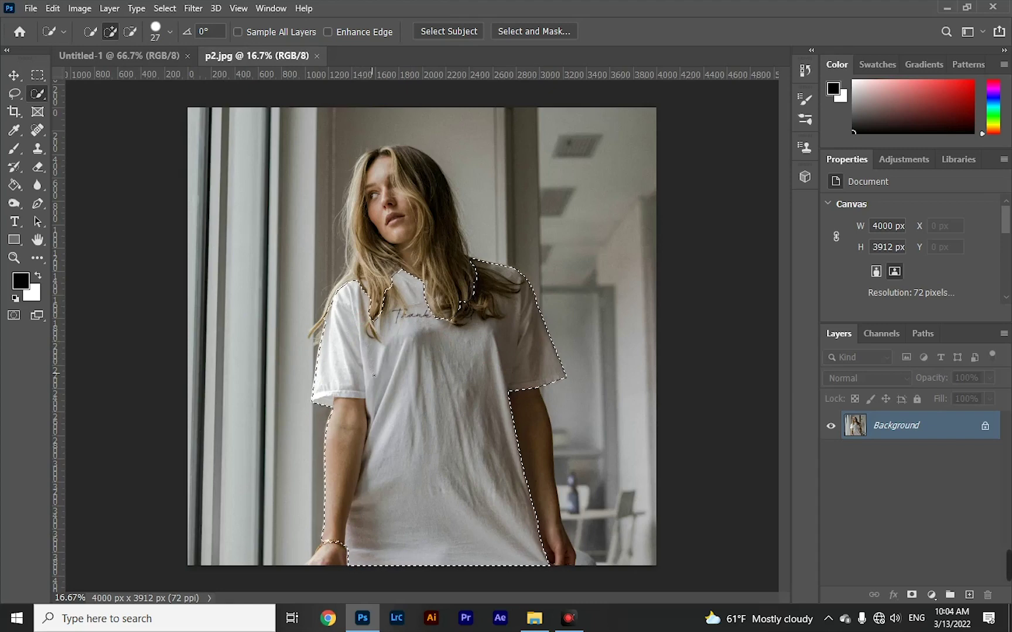
Extend the shirt selection over the hair strands covering the neckline and chest with the Quick Selection tool
{"action": "key", "text": "ctrl+plus"}
{"action": "key", "text": "ctrl+plus"}
{"action": "key", "text": "ctrl+plus"}
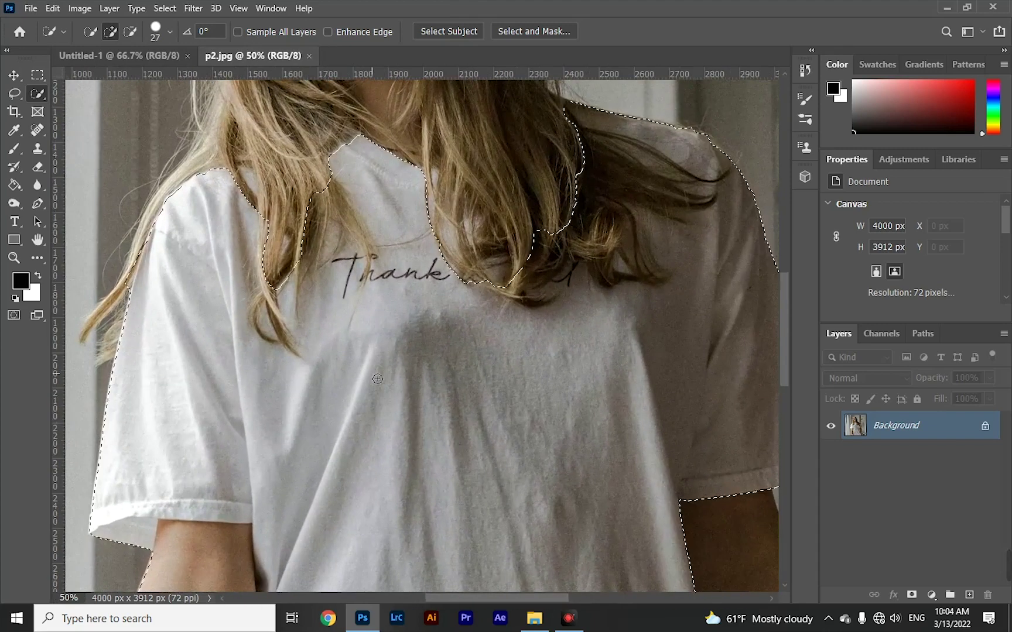
{"action": "scroll", "coordinate": [391, 336], "scroll_direction": "up", "scroll_amount": 3}
{"action": "scroll", "coordinate": [422, 329], "scroll_direction": "up", "scroll_amount": 1}
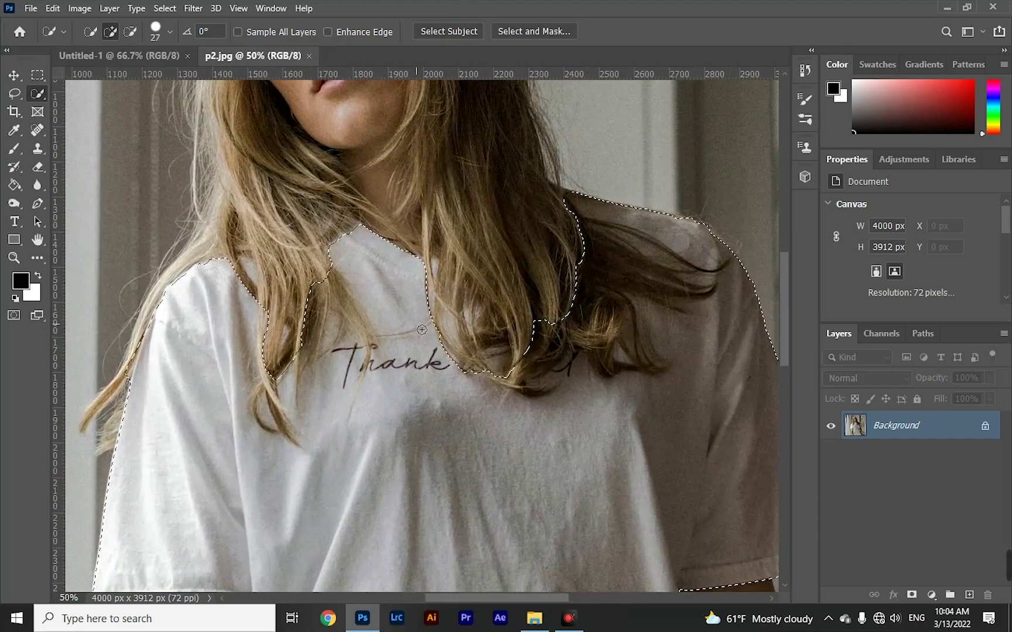
{"action": "mouse_move", "coordinate": [440, 287]}
{"action": "left_mouse_down"}
{"action": "mouse_move", "coordinate": [446, 324]}
{"action": "mouse_move", "coordinate": [483, 325]}
{"action": "left_mouse_up"}
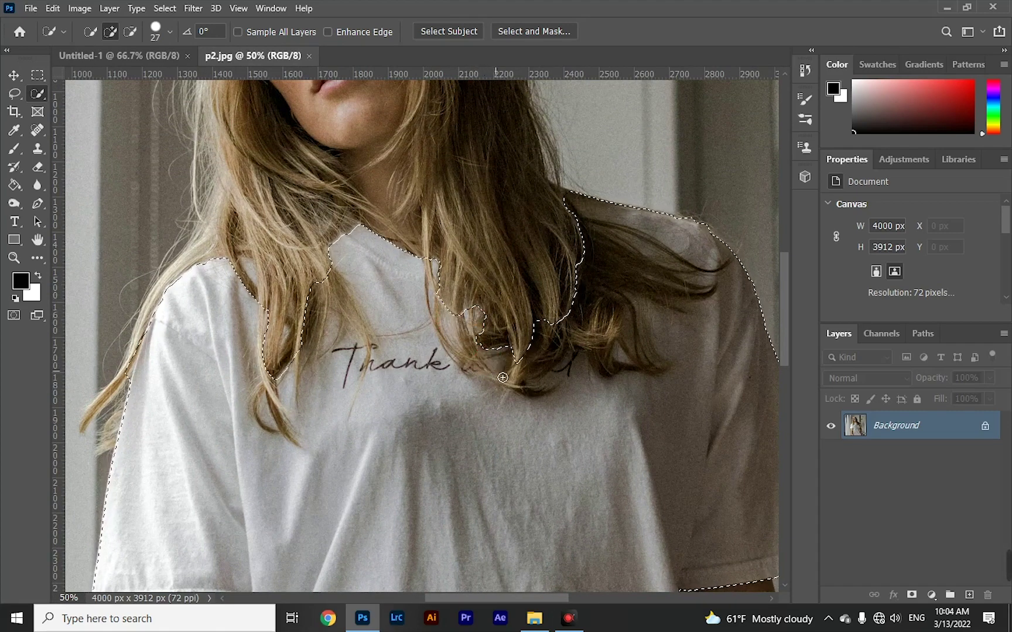
{"action": "left_click_drag", "start_coordinate": [305, 278], "coordinate": [259, 273]}
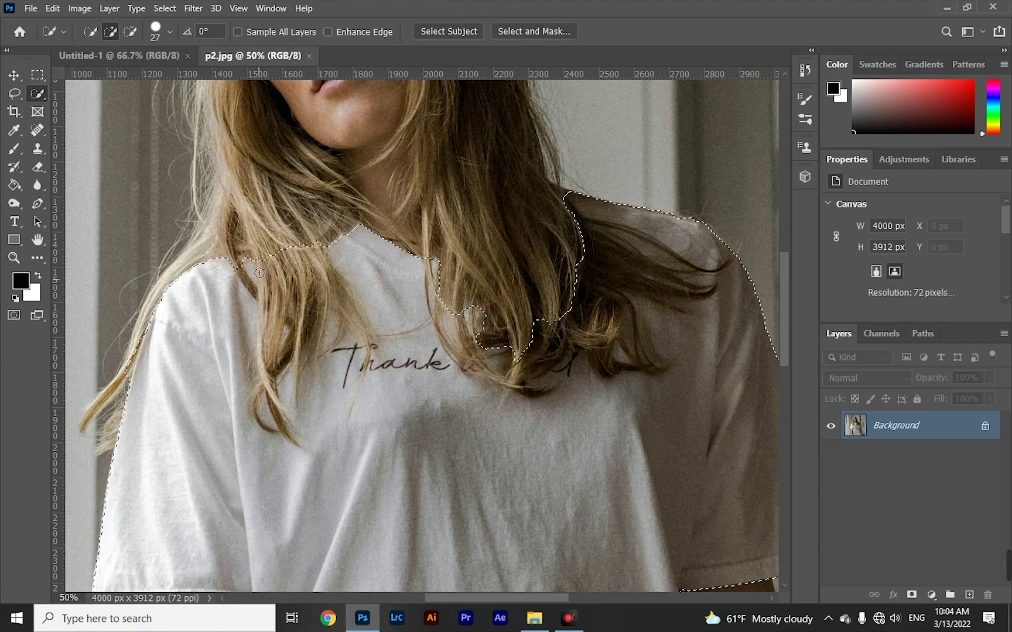
{"action": "left_click", "coordinate": [294, 369]}
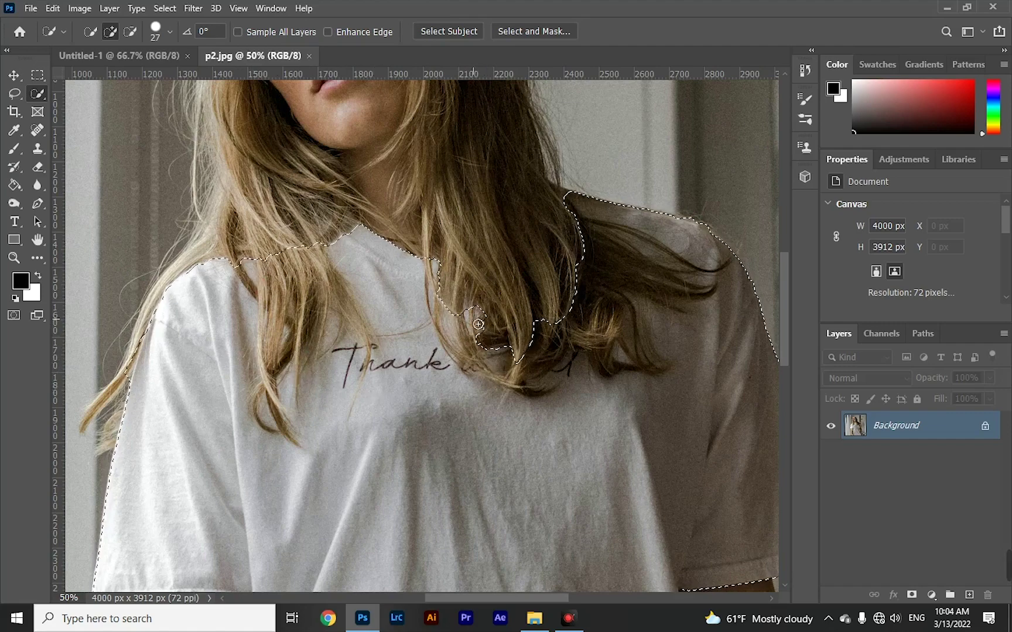
Subtract the bare arm beside the shirt from the selection and add back the missed strip of fabric near the elbow
{"action": "scroll", "coordinate": [468, 413], "scroll_direction": "down", "scroll_amount": 3}
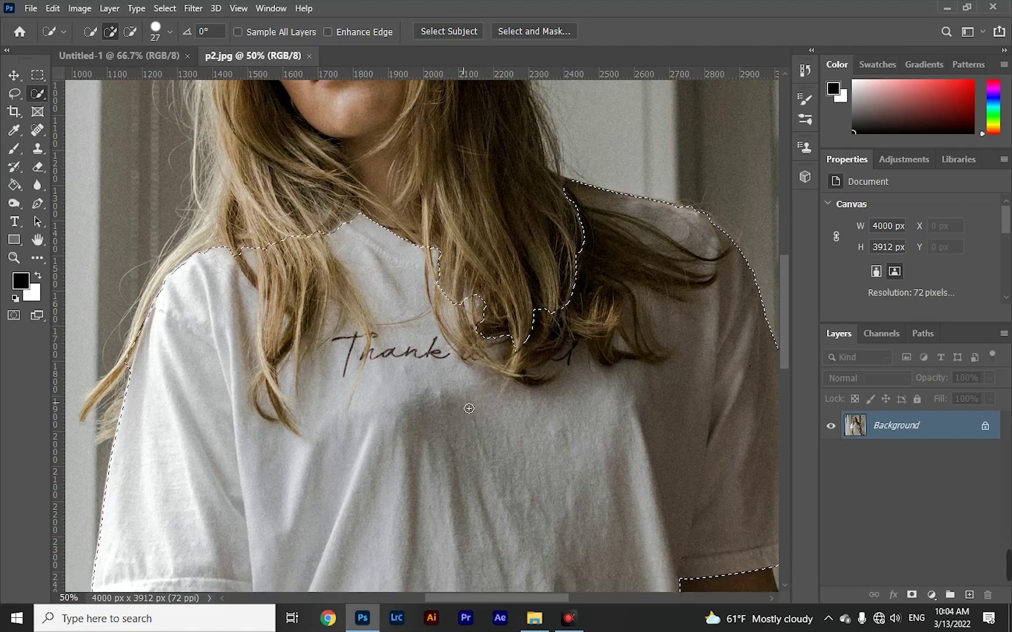
{"action": "scroll", "coordinate": [426, 425], "scroll_direction": "down", "scroll_amount": 1}
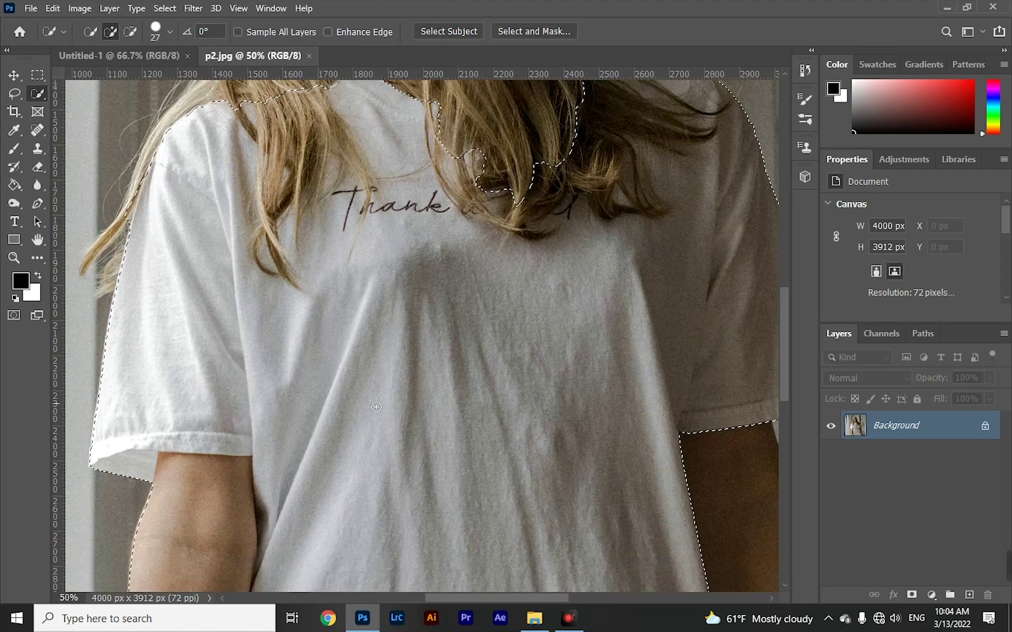
{"action": "left_click", "coordinate": [130, 32]}
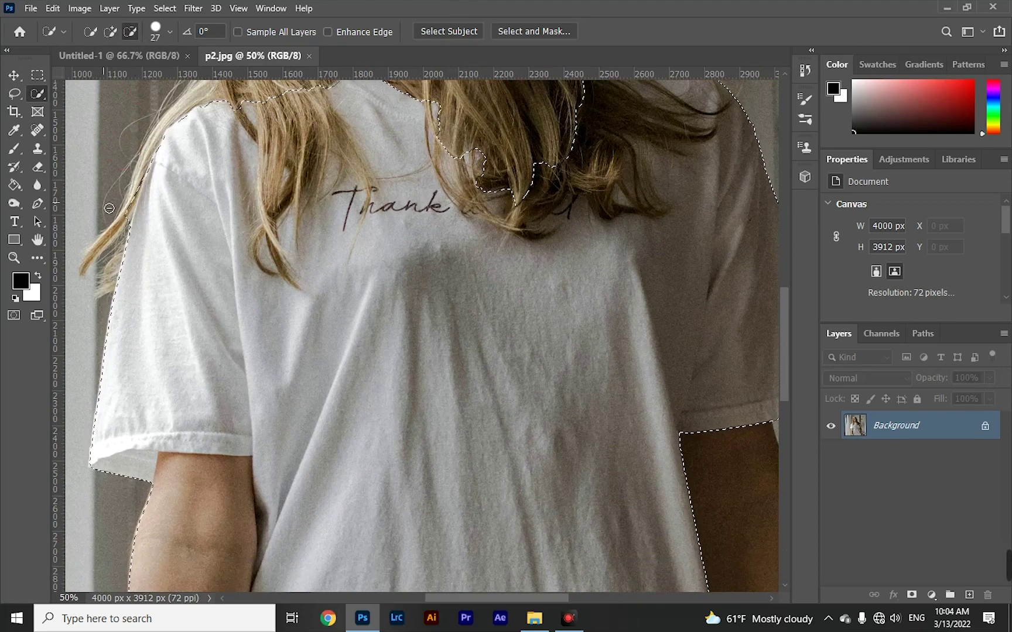
{"action": "left_click_drag", "start_coordinate": [137, 201], "coordinate": [126, 234]}
{"action": "scroll", "coordinate": [165, 311], "scroll_direction": "down", "scroll_amount": 7}
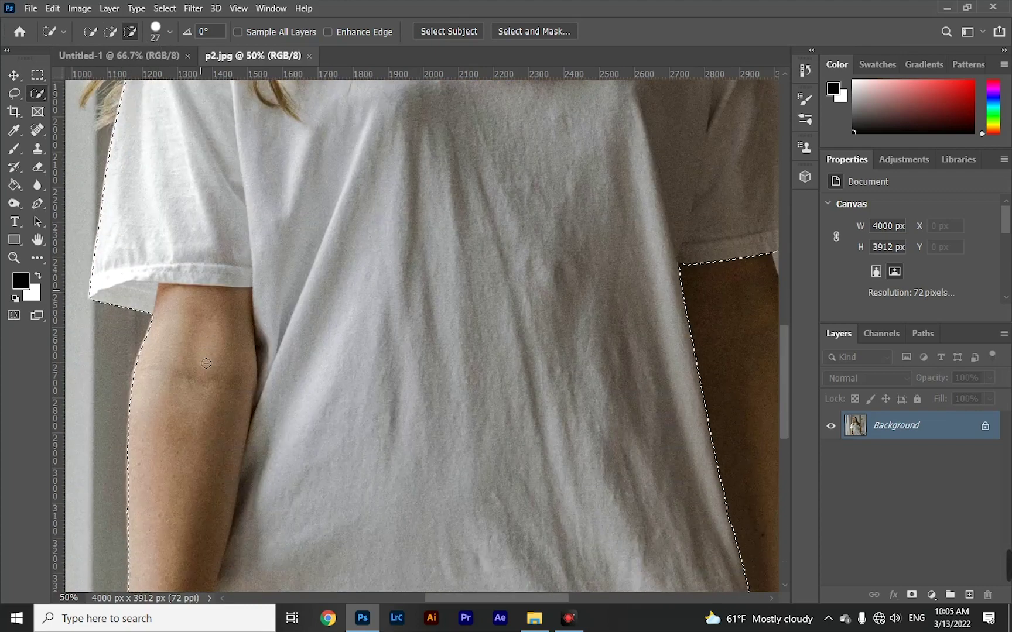
{"action": "mouse_move", "coordinate": [238, 219]}
{"action": "left_mouse_down"}
{"action": "mouse_move", "coordinate": [179, 230]}
{"action": "mouse_move", "coordinate": [194, 254]}
{"action": "mouse_move", "coordinate": [190, 346]}
{"action": "mouse_move", "coordinate": [150, 460]}
{"action": "left_mouse_up"}
{"action": "scroll", "coordinate": [151, 462], "scroll_direction": "down", "scroll_amount": 2}
{"action": "scroll", "coordinate": [151, 461], "scroll_direction": "down", "scroll_amount": 2}
{"action": "scroll", "coordinate": [151, 462], "scroll_direction": "up", "scroll_amount": 5}
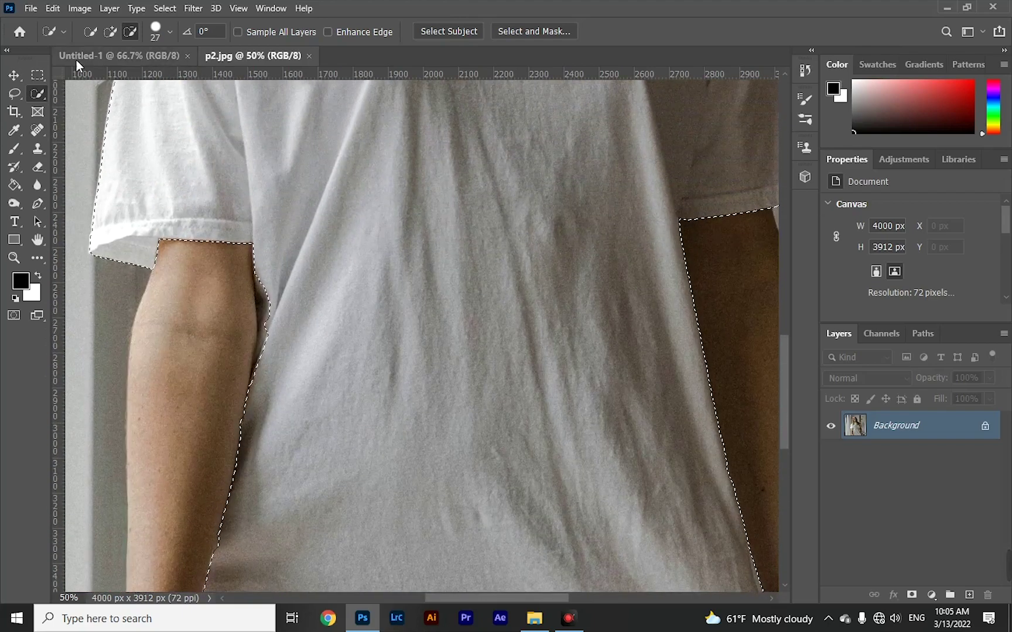
{"action": "left_click", "coordinate": [110, 31]}
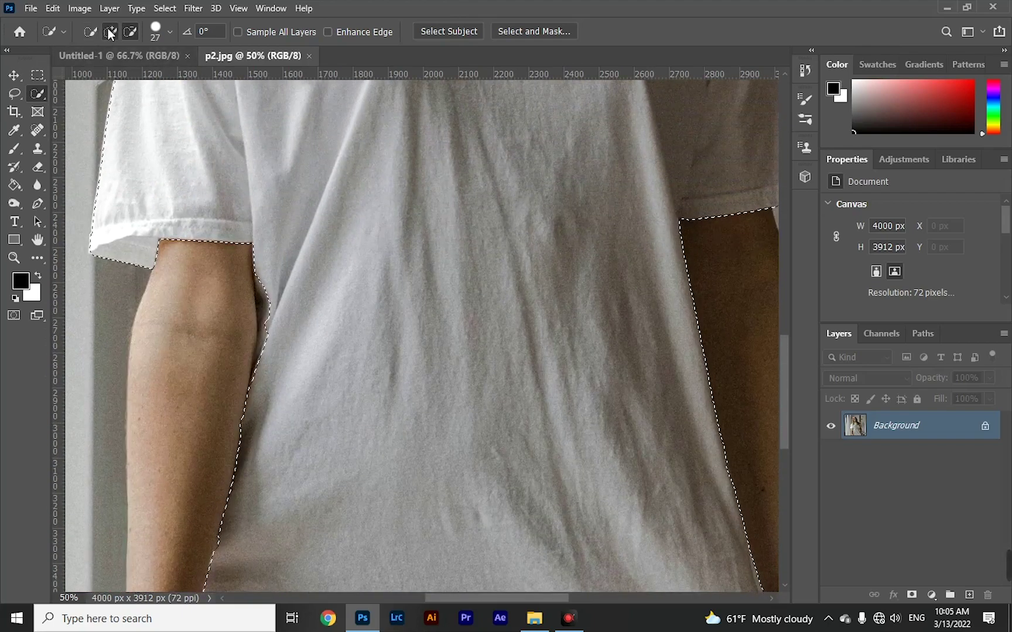
{"action": "left_click", "coordinate": [273, 316]}
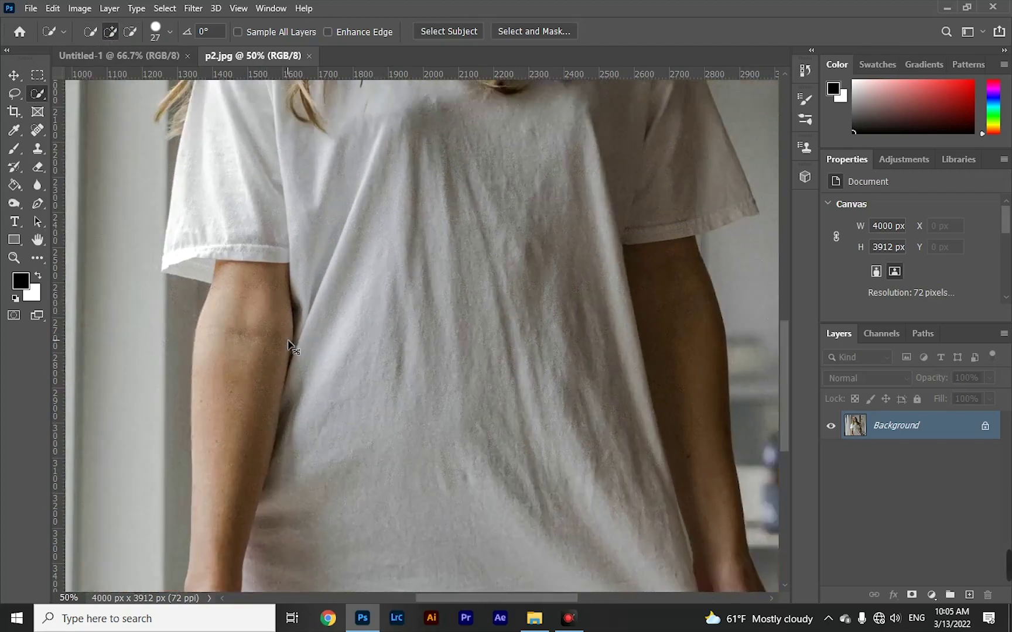
Add a layer mask to the photo from the shirt selection
{"action": "key", "text": "ctrl+minus"}
{"action": "key", "text": "ctrl+minus"}
{"action": "key", "text": "ctrl+minus"}
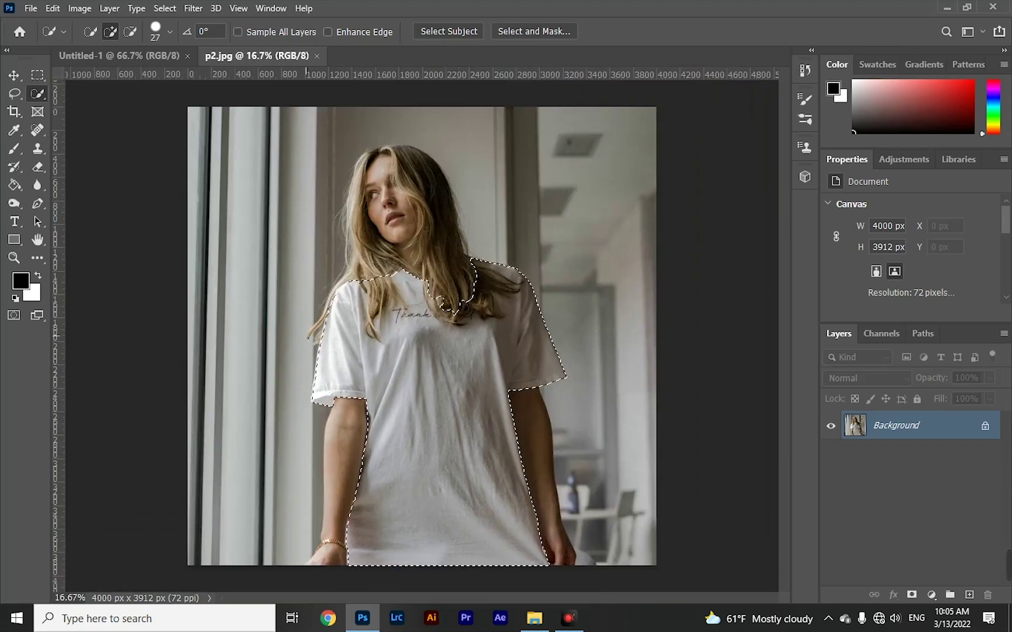
{"action": "left_click", "coordinate": [912, 595]}
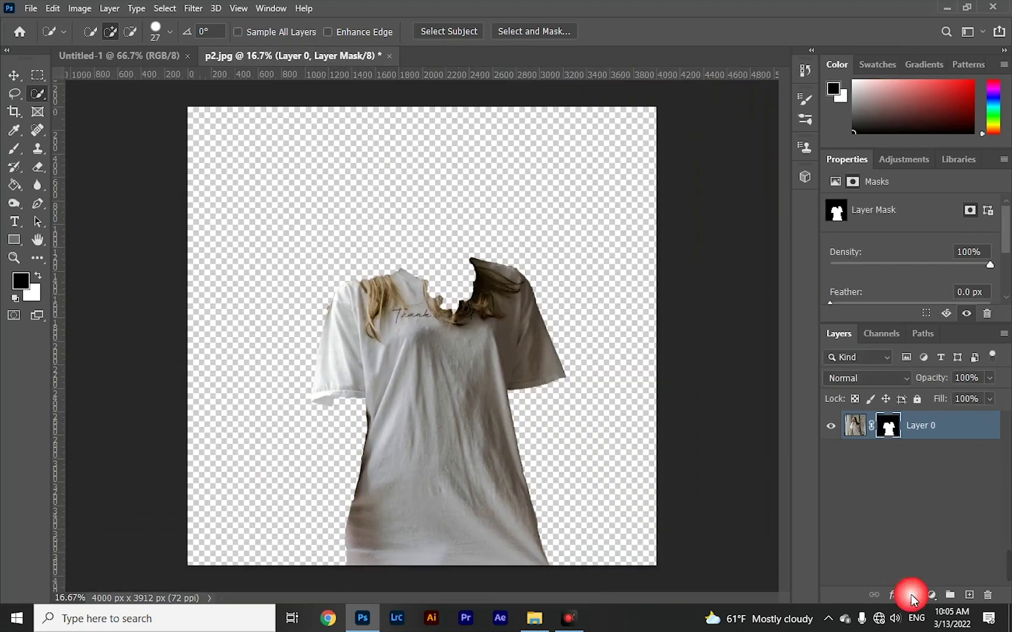
Refine the shirt mask over the hair strands with the Refine Edge Brush and output it to a new layer with layer mask
{"action": "double_click", "coordinate": [888, 426]}
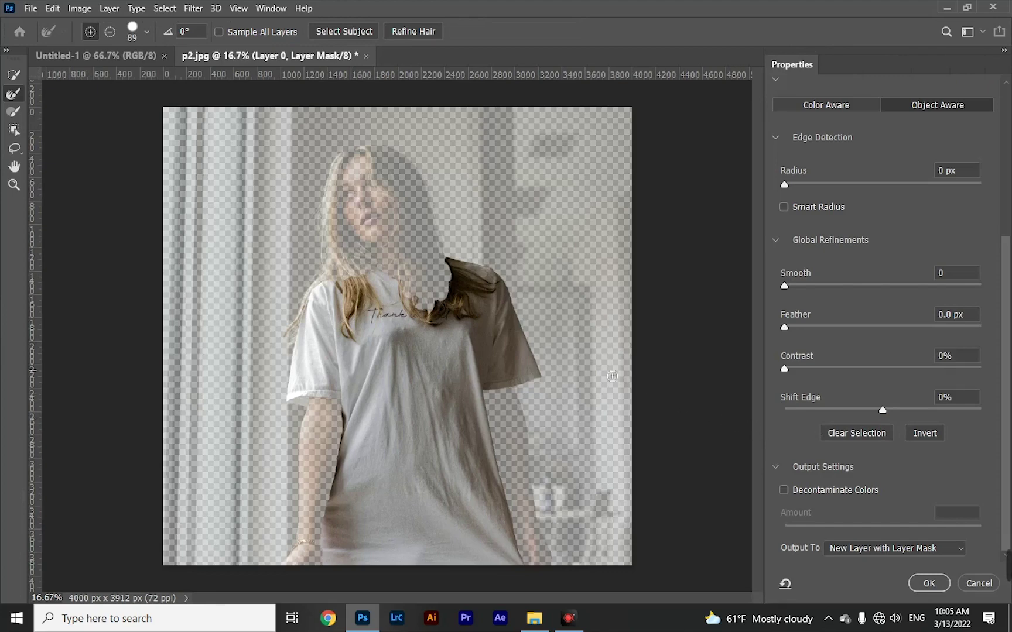
{"action": "scroll", "coordinate": [601, 371], "scroll_direction": "up", "scroll_amount": 4}
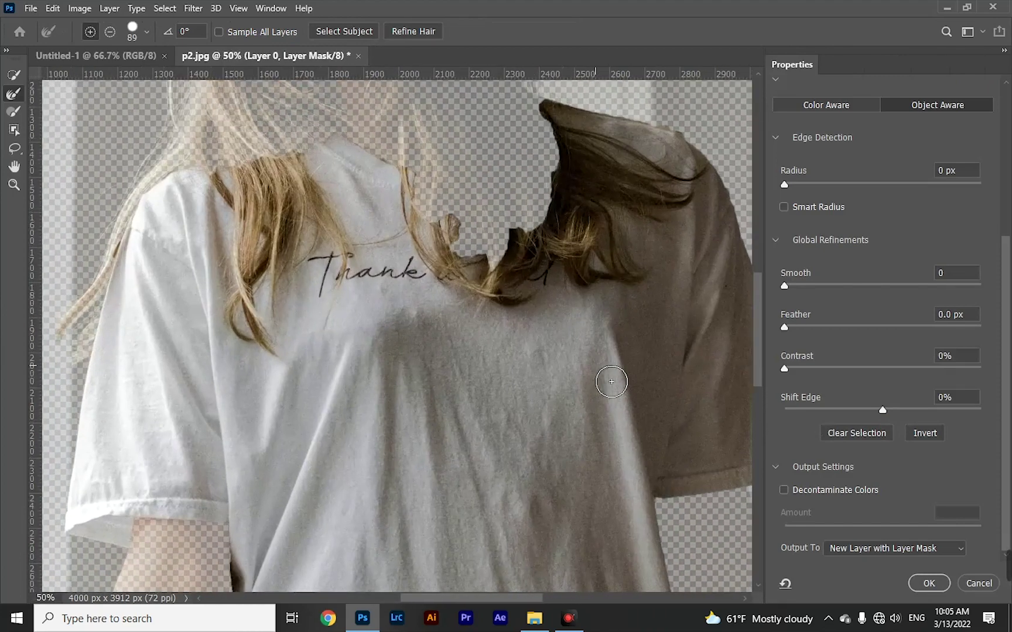
{"action": "scroll", "coordinate": [611, 382], "scroll_direction": "up", "scroll_amount": 2}
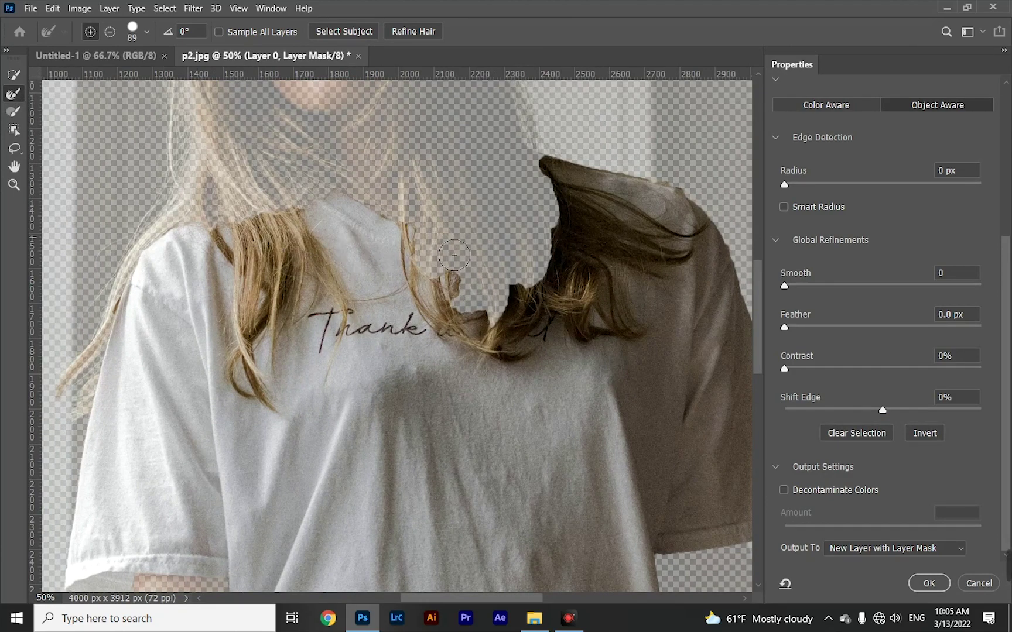
{"action": "mouse_move", "coordinate": [540, 171]}
{"action": "left_mouse_down"}
{"action": "mouse_move", "coordinate": [578, 206]}
{"action": "mouse_move", "coordinate": [711, 250]}
{"action": "mouse_move", "coordinate": [681, 264]}
{"action": "mouse_move", "coordinate": [606, 241]}
{"action": "mouse_move", "coordinate": [667, 254]}
{"action": "mouse_move", "coordinate": [665, 276]}
{"action": "mouse_move", "coordinate": [580, 260]}
{"action": "mouse_move", "coordinate": [664, 280]}
{"action": "mouse_move", "coordinate": [567, 276]}
{"action": "mouse_move", "coordinate": [620, 297]}
{"action": "mouse_move", "coordinate": [646, 344]}
{"action": "mouse_move", "coordinate": [597, 338]}
{"action": "mouse_move", "coordinate": [599, 293]}
{"action": "mouse_move", "coordinate": [535, 340]}
{"action": "mouse_move", "coordinate": [524, 365]}
{"action": "mouse_move", "coordinate": [524, 289]}
{"action": "mouse_move", "coordinate": [609, 316]}
{"action": "mouse_move", "coordinate": [567, 301]}
{"action": "mouse_move", "coordinate": [579, 202]}
{"action": "mouse_move", "coordinate": [612, 196]}
{"action": "mouse_move", "coordinate": [650, 226]}
{"action": "mouse_move", "coordinate": [634, 249]}
{"action": "mouse_move", "coordinate": [553, 260]}
{"action": "left_mouse_up"}
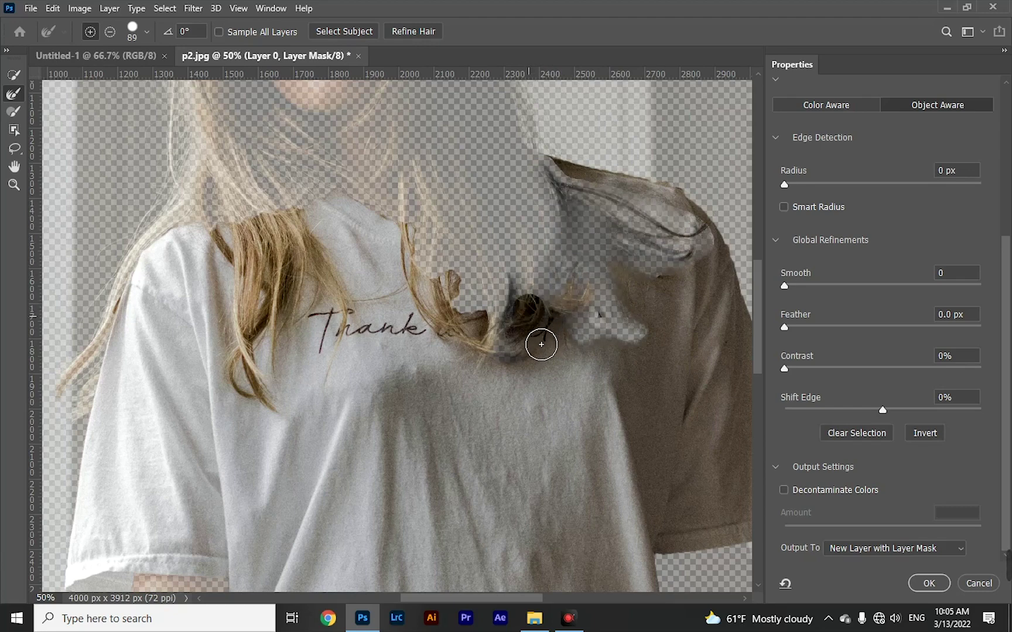
{"action": "mouse_move", "coordinate": [541, 345]}
{"action": "left_mouse_down"}
{"action": "mouse_move", "coordinate": [491, 329]}
{"action": "mouse_move", "coordinate": [422, 246]}
{"action": "mouse_move", "coordinate": [449, 332]}
{"action": "mouse_move", "coordinate": [490, 349]}
{"action": "mouse_move", "coordinate": [499, 339]}
{"action": "mouse_move", "coordinate": [463, 305]}
{"action": "mouse_move", "coordinate": [463, 290]}
{"action": "mouse_move", "coordinate": [499, 300]}
{"action": "left_mouse_up"}
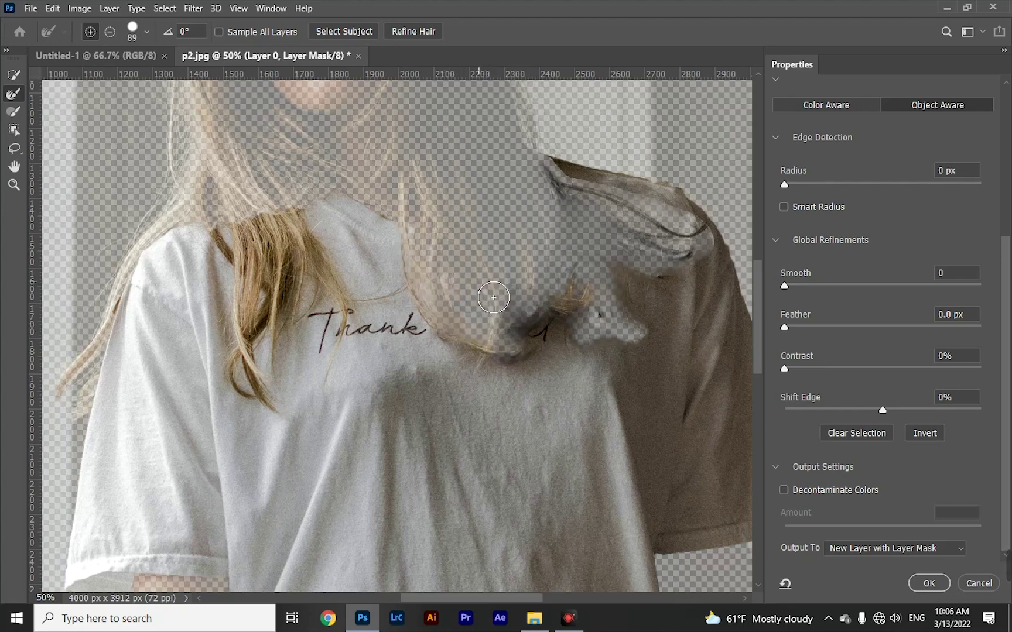
{"action": "left_click_drag", "start_coordinate": [299, 224], "coordinate": [335, 279]}
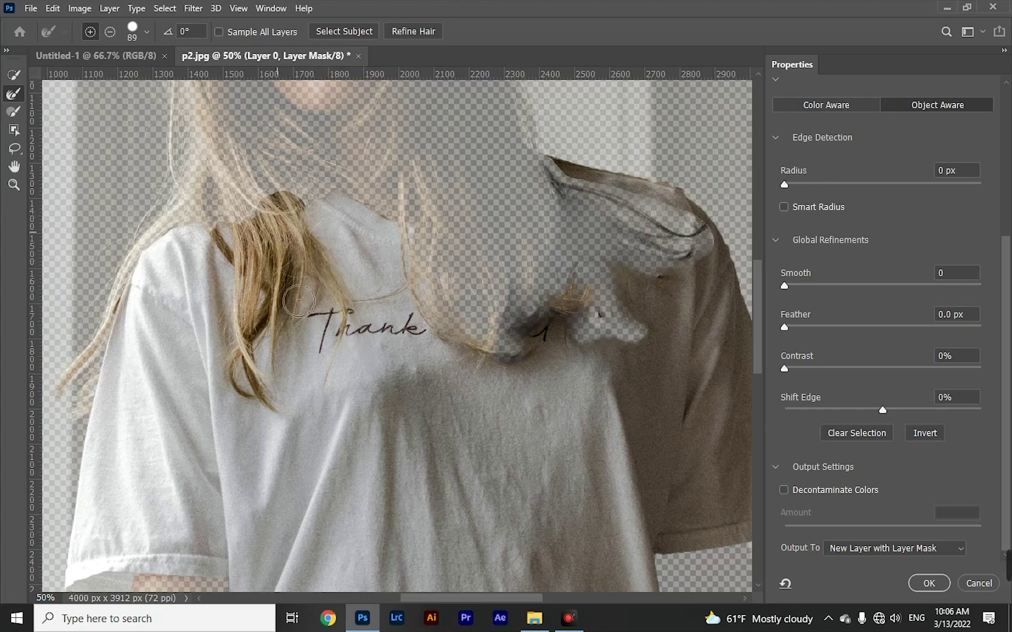
{"action": "mouse_move", "coordinate": [276, 268]}
{"action": "left_mouse_down"}
{"action": "mouse_move", "coordinate": [266, 248]}
{"action": "mouse_move", "coordinate": [243, 258]}
{"action": "mouse_move", "coordinate": [234, 250]}
{"action": "mouse_move", "coordinate": [267, 315]}
{"action": "mouse_move", "coordinate": [250, 386]}
{"action": "mouse_move", "coordinate": [267, 413]}
{"action": "mouse_move", "coordinate": [285, 413]}
{"action": "mouse_move", "coordinate": [272, 322]}
{"action": "mouse_move", "coordinate": [295, 298]}
{"action": "mouse_move", "coordinate": [285, 257]}
{"action": "left_mouse_up"}
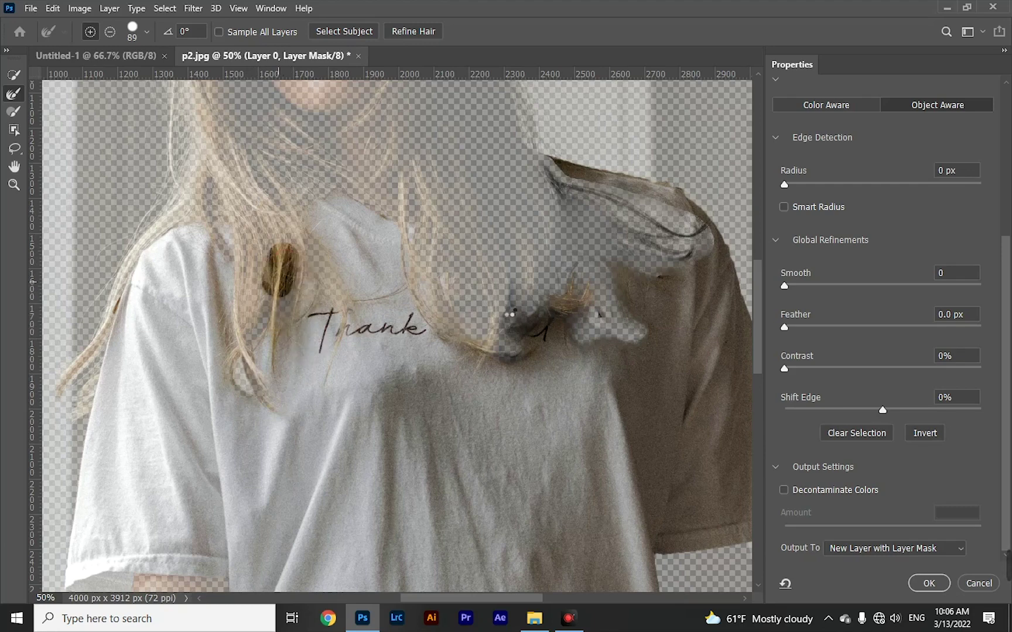
{"action": "mouse_move", "coordinate": [566, 321]}
{"action": "left_mouse_down"}
{"action": "mouse_move", "coordinate": [560, 292]}
{"action": "mouse_move", "coordinate": [529, 273]}
{"action": "left_mouse_up"}
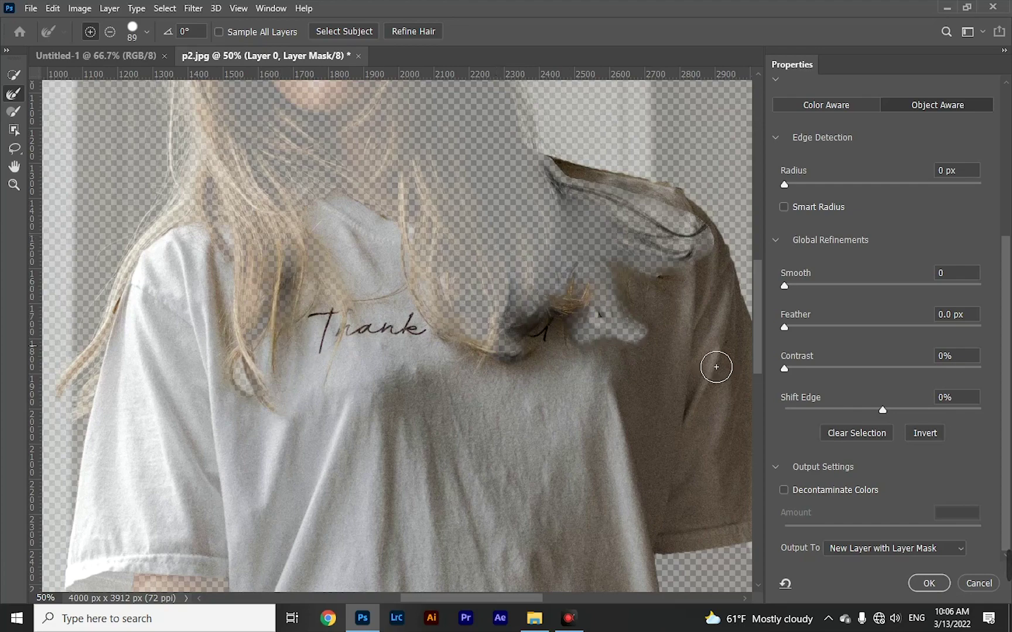
{"action": "left_click", "coordinate": [928, 583]}
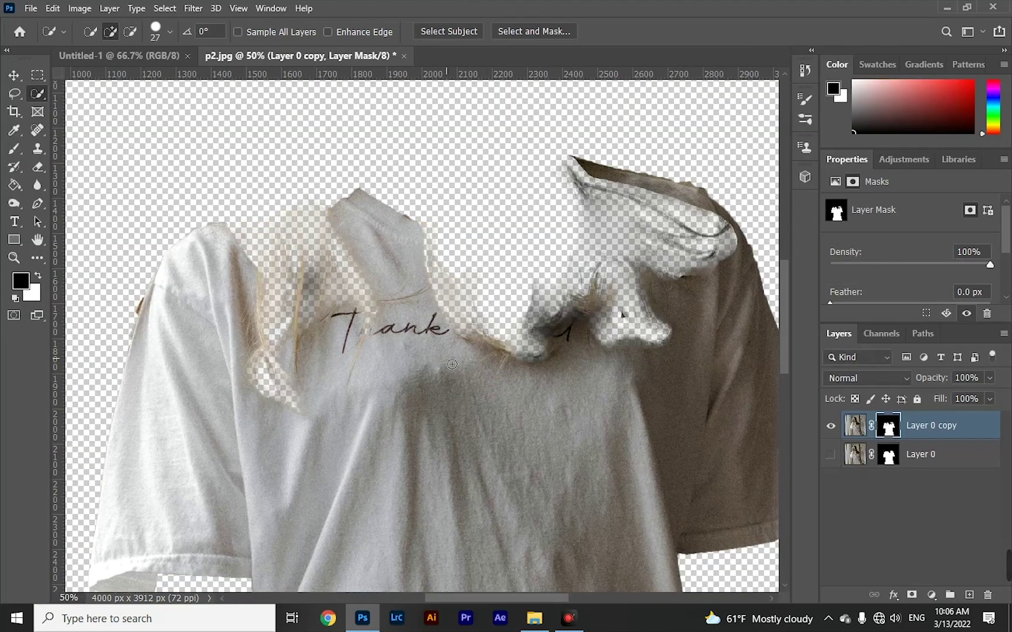
Place the "flower pattern" image from New folder (6) into the document, scaled to 267.11% and covering the shirt
{"action": "key", "text": "ctrl+minus"}
{"action": "key", "text": "ctrl+minus"}
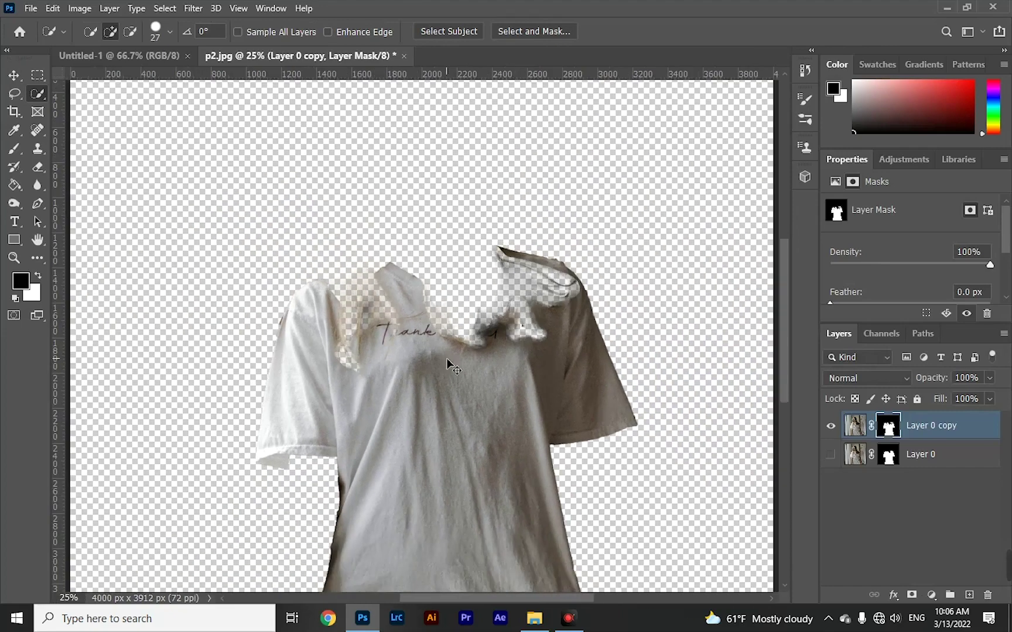
{"action": "key", "text": "ctrl+minus"}
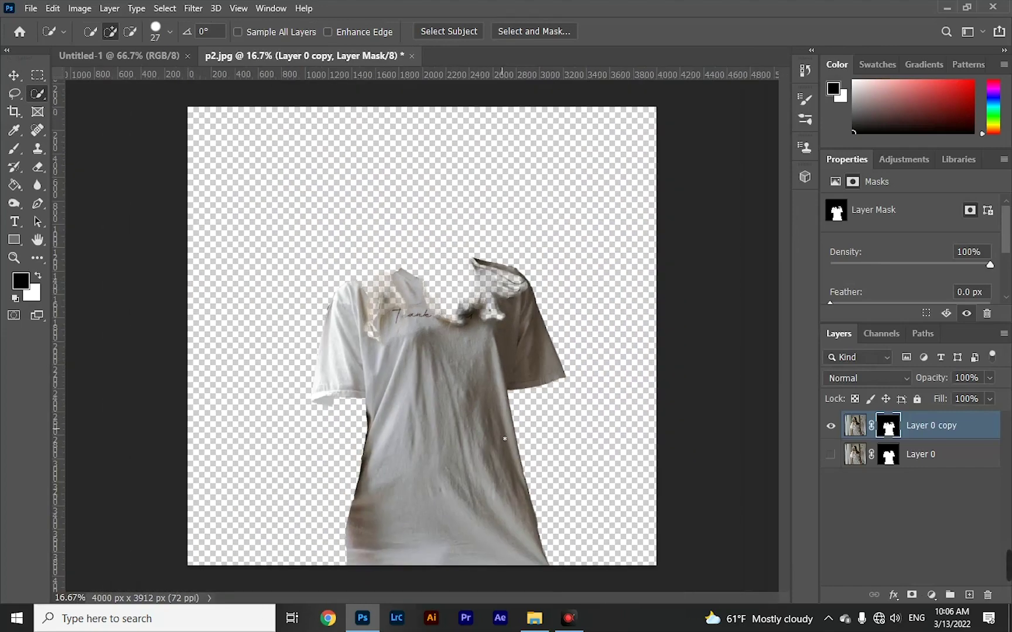
{"action": "left_click", "coordinate": [535, 619]}
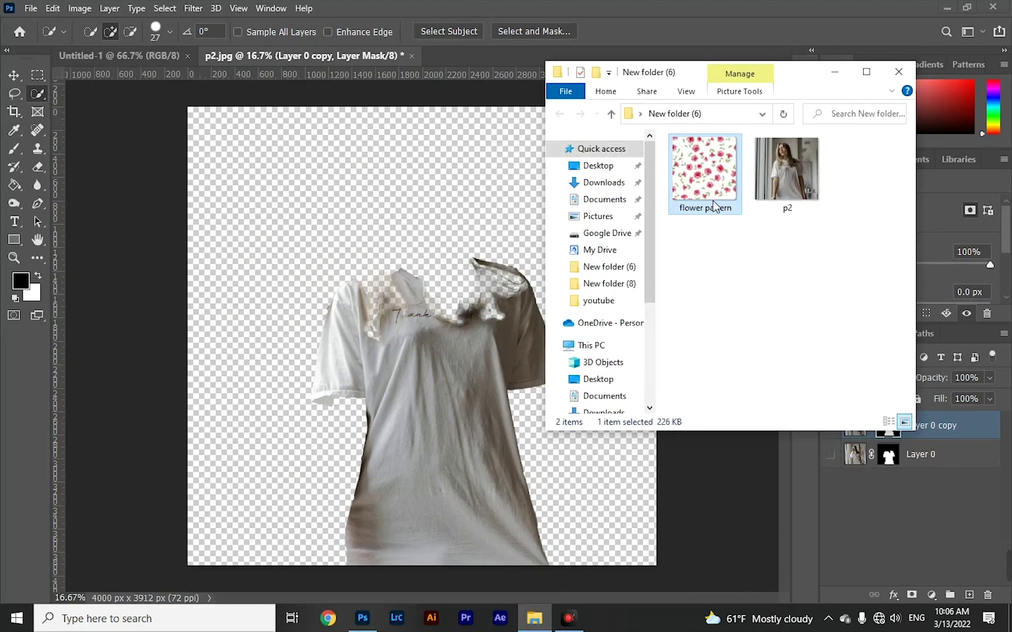
{"action": "left_click_drag", "start_coordinate": [712, 200], "coordinate": [472, 574]}
{"action": "left_click_drag", "start_coordinate": [432, 283], "coordinate": [432, 256]}
{"action": "left_click_drag", "start_coordinate": [425, 354], "coordinate": [443, 354]}
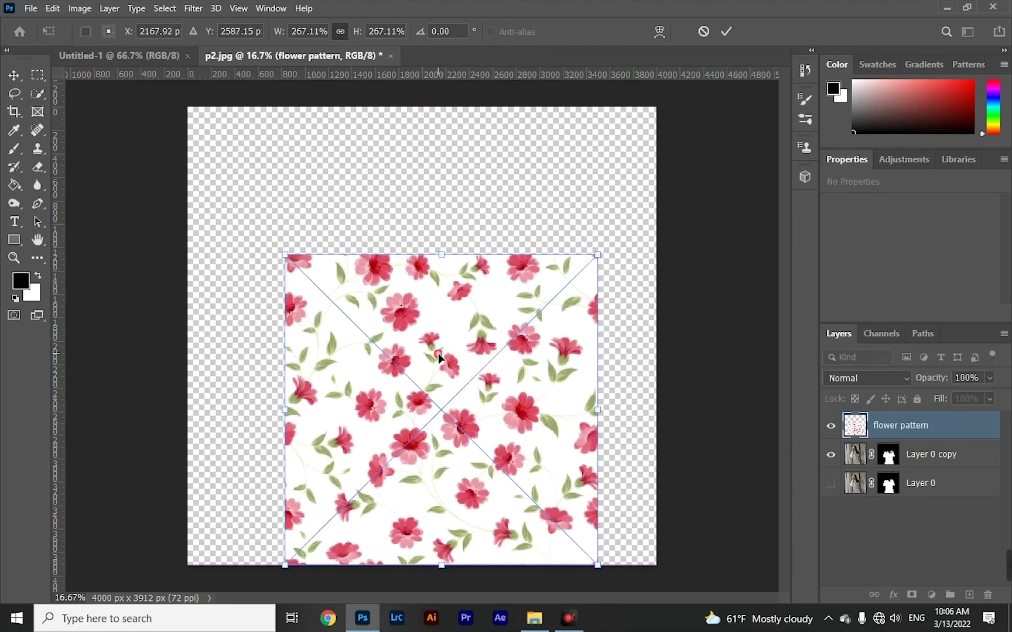
{"action": "key", "text": "Return"}
{"action": "key", "text": "w"}
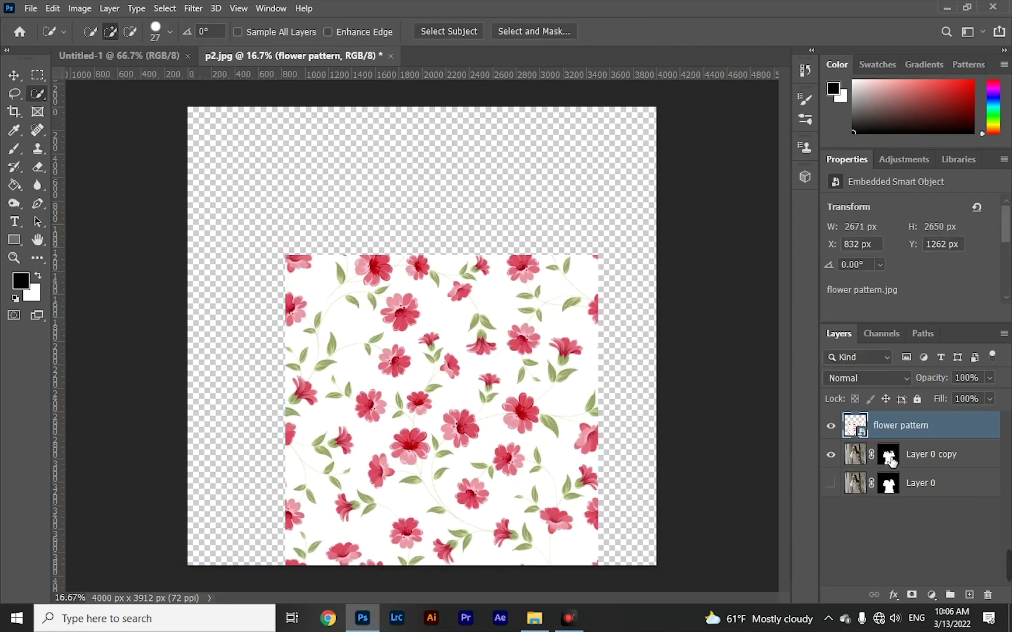
Move the shirt mask from Layer 0 copy to the flower pattern layer and set that layer's blend mode to Multiply
{"action": "left_click_drag", "start_coordinate": [891, 462], "coordinate": [894, 432]}
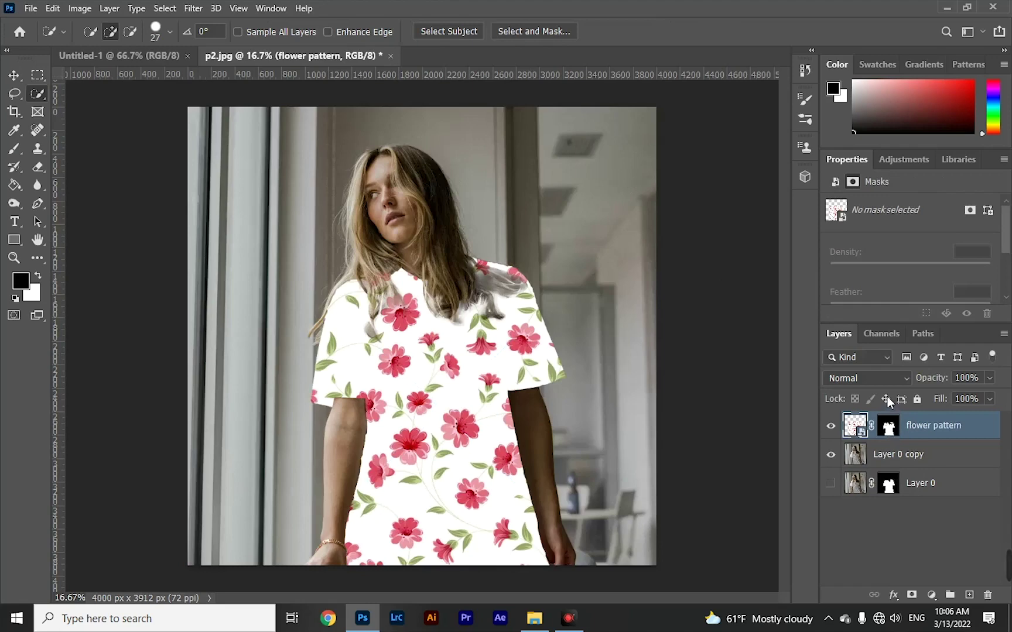
{"action": "left_click", "coordinate": [886, 381]}
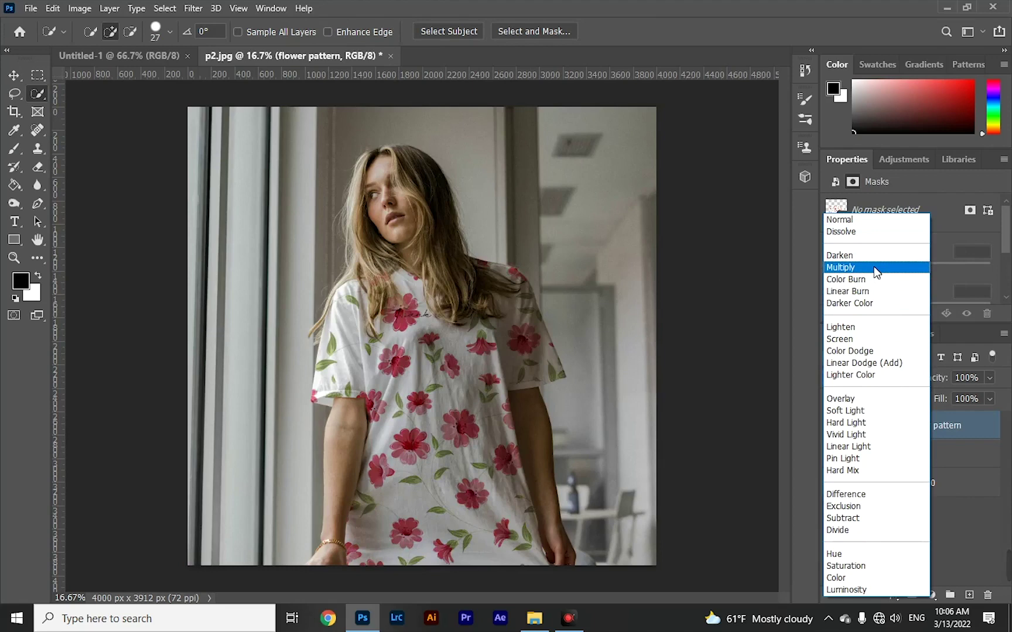
{"action": "left_click", "coordinate": [874, 266]}
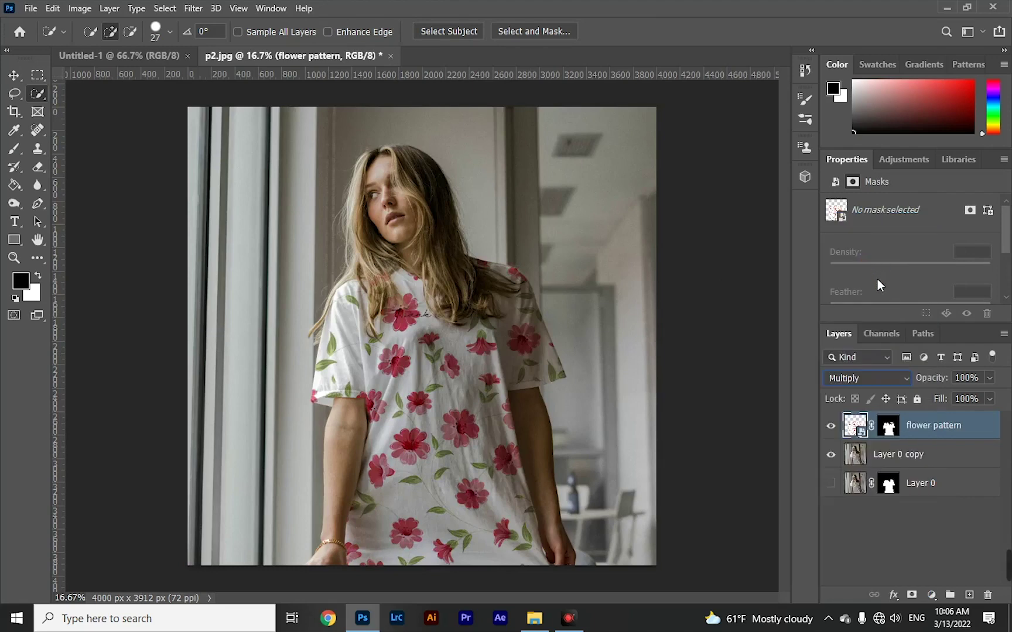
In the flower pattern layer's Blending Options, split the Underlying Layer black Blend If slider to 0 / 87
{"action": "right_click", "coordinate": [925, 432]}
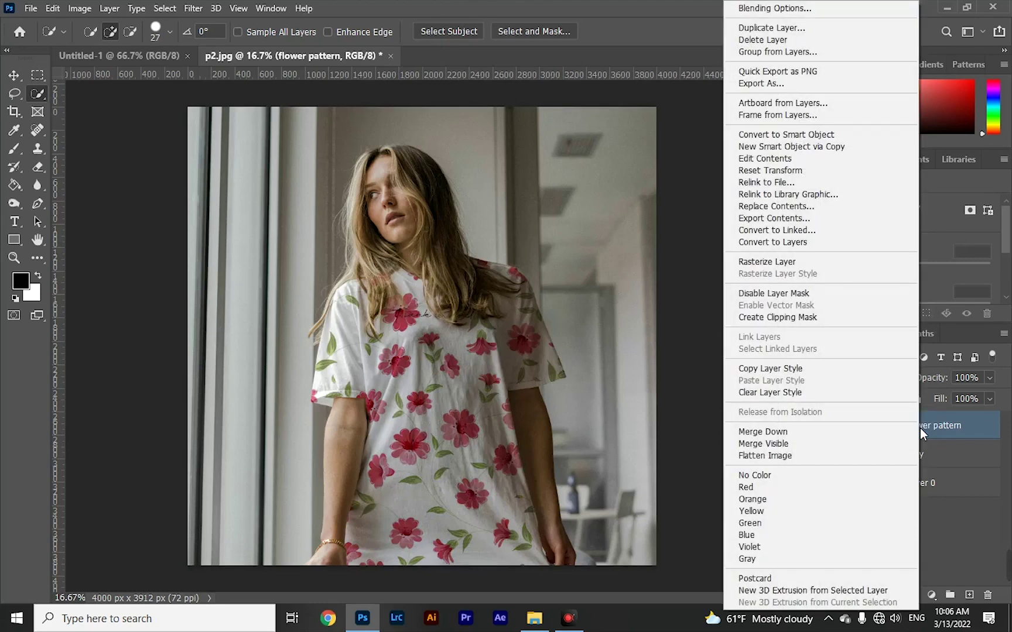
{"action": "left_click", "coordinate": [828, 9]}
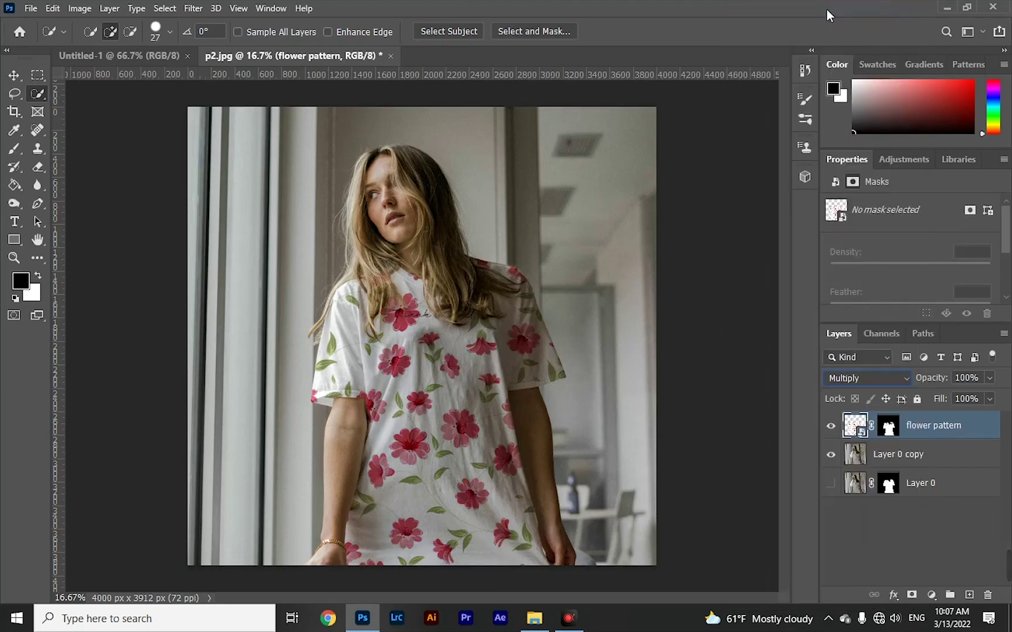
{"action": "left_click_drag", "start_coordinate": [782, 168], "coordinate": [916, 112]}
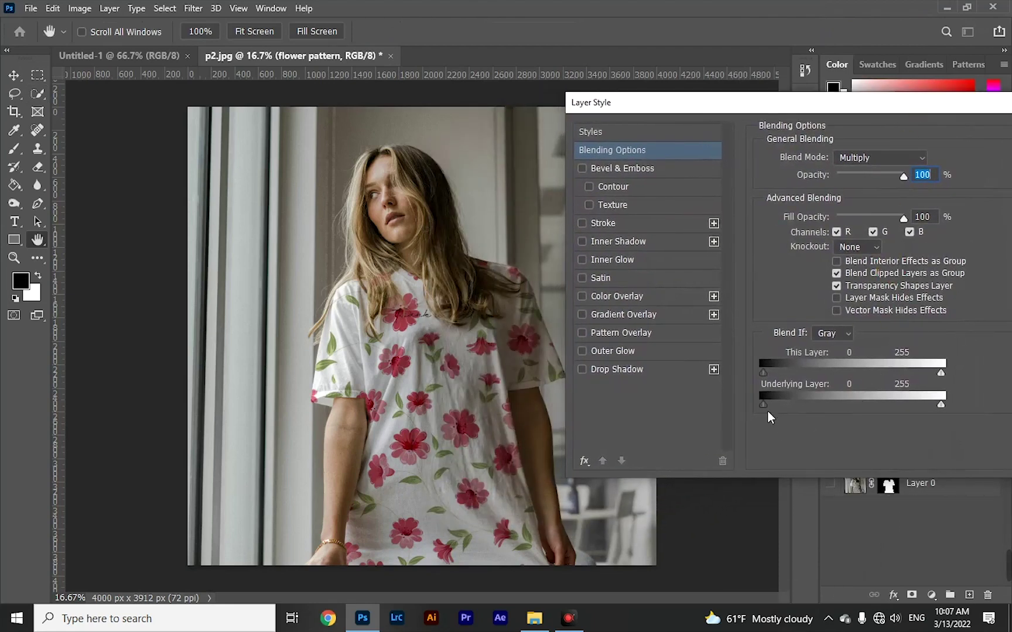
{"action": "key", "text": "alt"}
{"action": "left_click_drag", "start_coordinate": [763, 405], "coordinate": [823, 400]}
{"action": "left_click", "coordinate": [823, 401]}
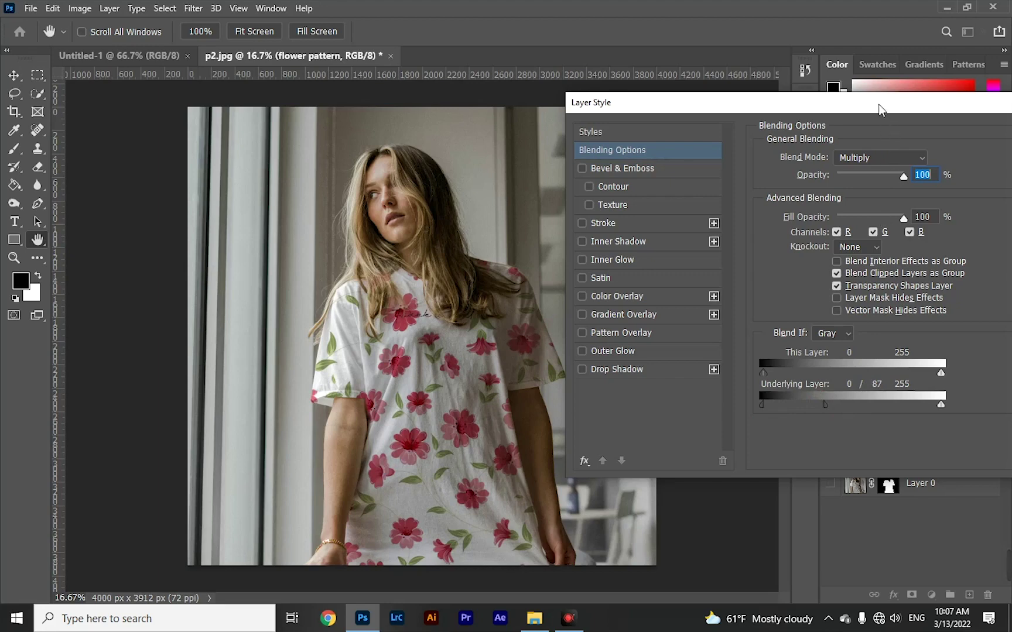
Apply the Blending Options settings to the flower pattern layer
{"action": "left_click_drag", "start_coordinate": [878, 110], "coordinate": [714, 118]}
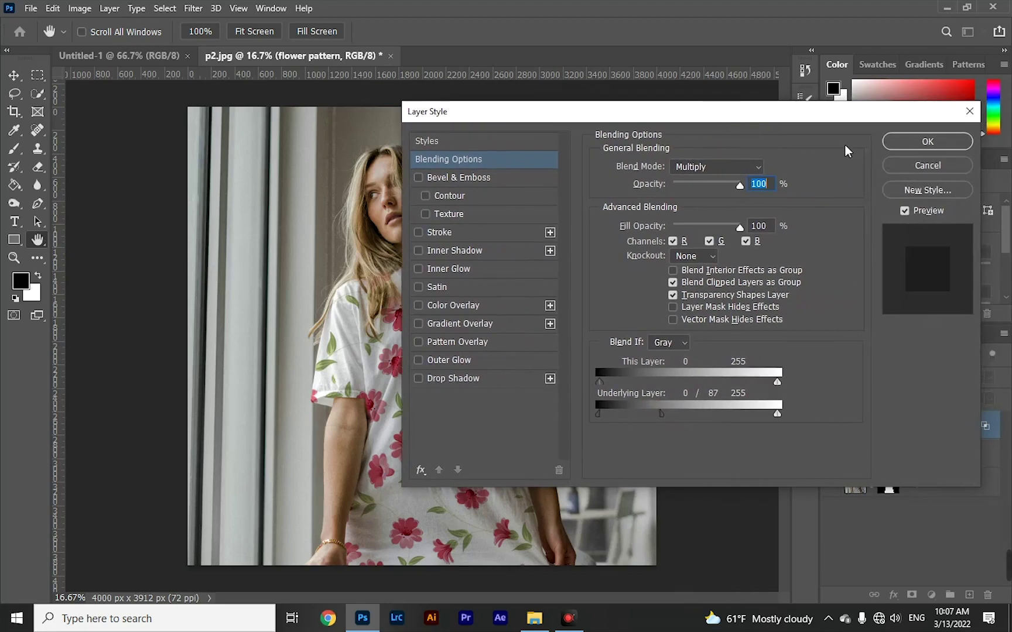
{"action": "left_click", "coordinate": [903, 146]}
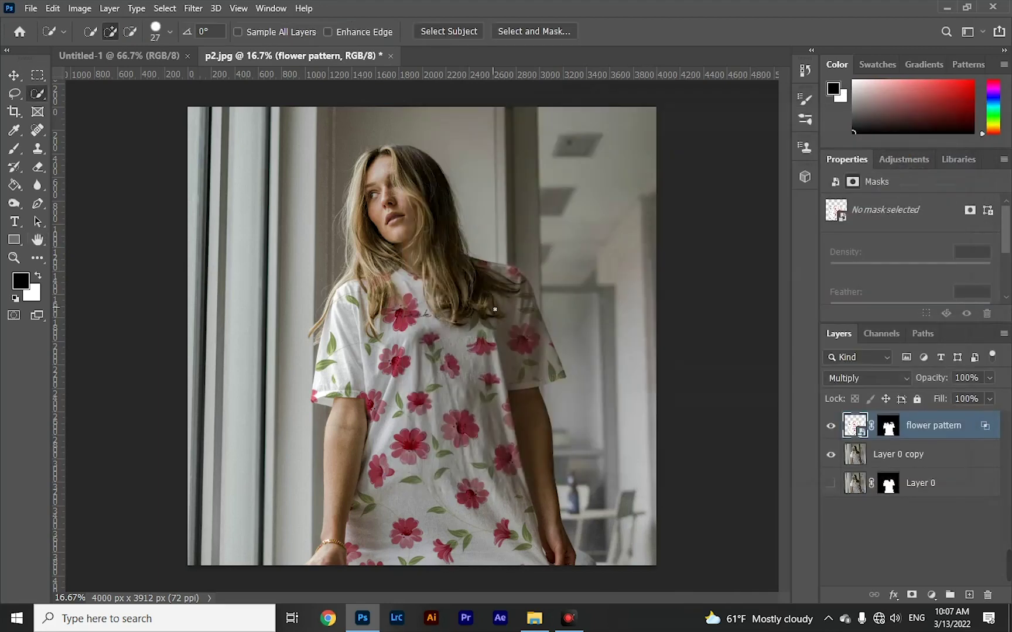
Paint the flower pattern layer's mask black at 60% opacity to remove the pink petals over the hair strands beside the collar
{"action": "scroll", "coordinate": [495, 309], "scroll_direction": "up", "scroll_amount": 3}
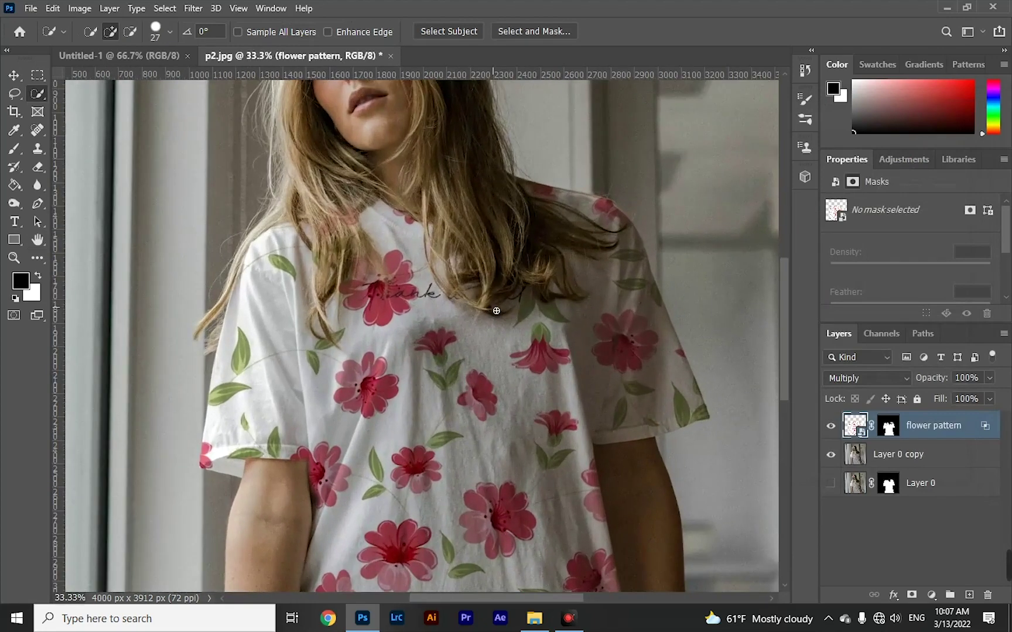
{"action": "scroll", "coordinate": [497, 315], "scroll_direction": "up", "scroll_amount": 1}
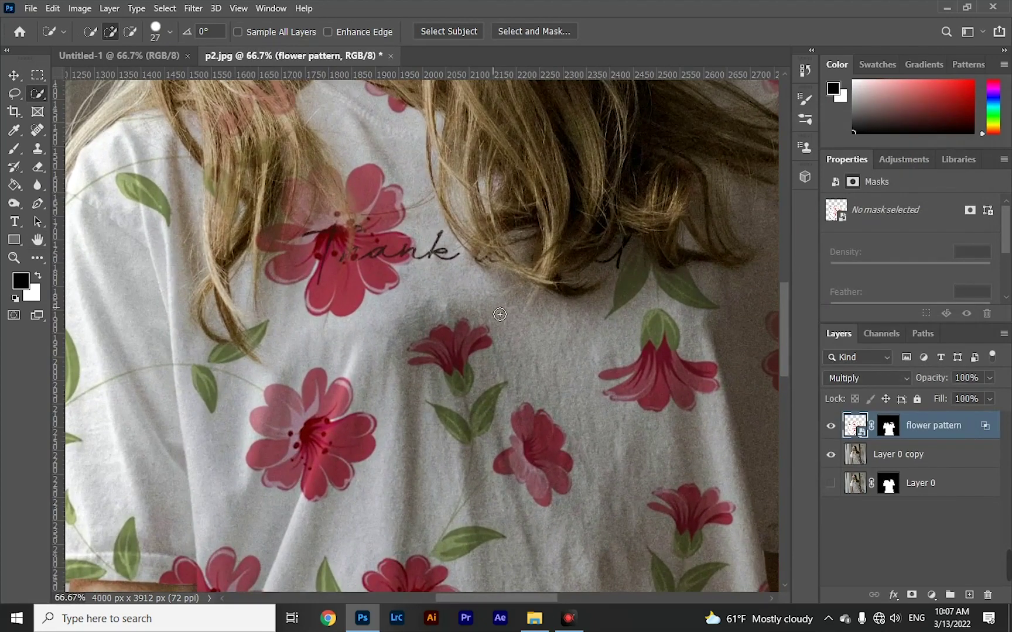
{"action": "scroll", "coordinate": [380, 267], "scroll_direction": "up", "scroll_amount": 5}
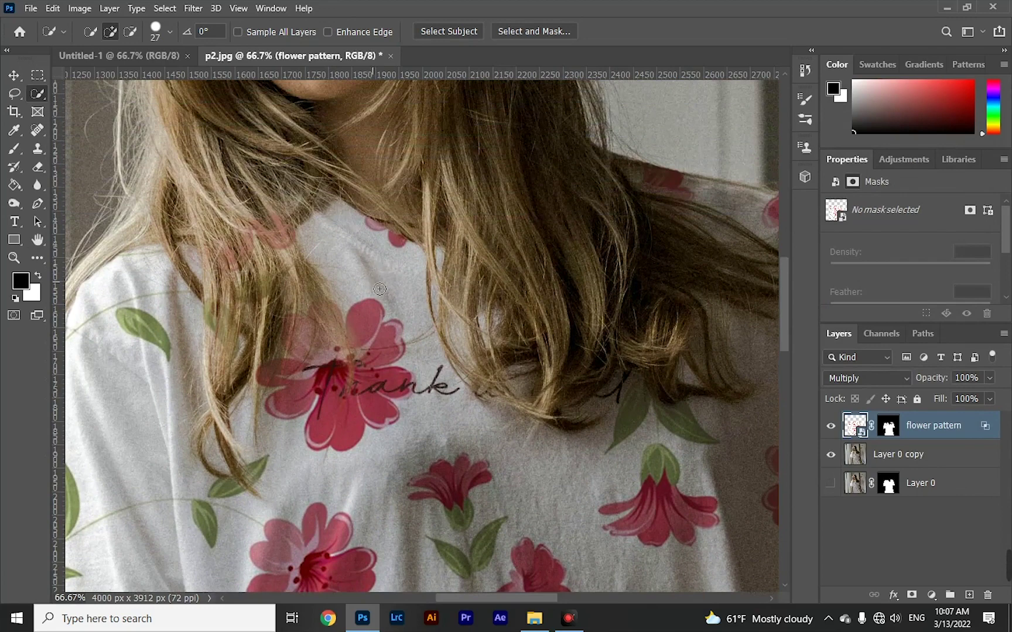
{"action": "left_click", "coordinate": [888, 427]}
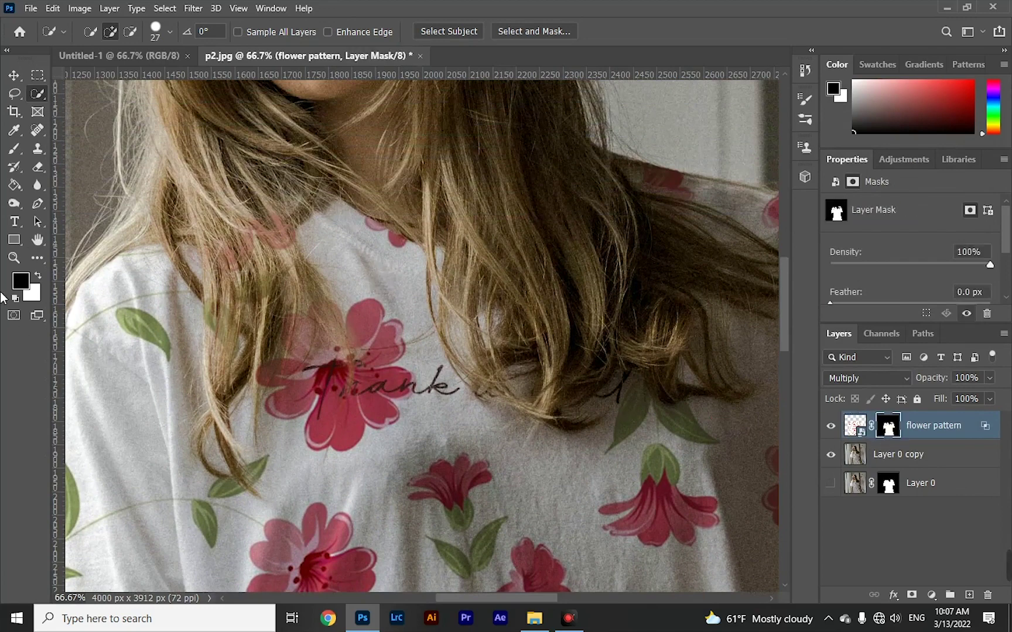
{"action": "left_click", "coordinate": [14, 149]}
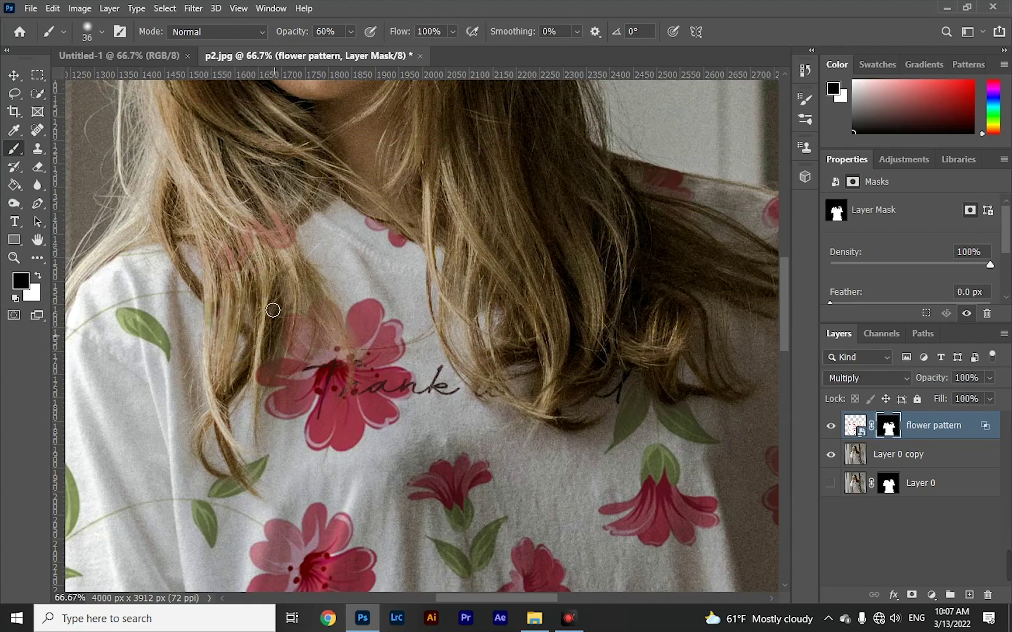
{"action": "mouse_move", "coordinate": [260, 251]}
{"action": "left_mouse_down"}
{"action": "mouse_move", "coordinate": [283, 271]}
{"action": "mouse_move", "coordinate": [280, 235]}
{"action": "left_mouse_up"}
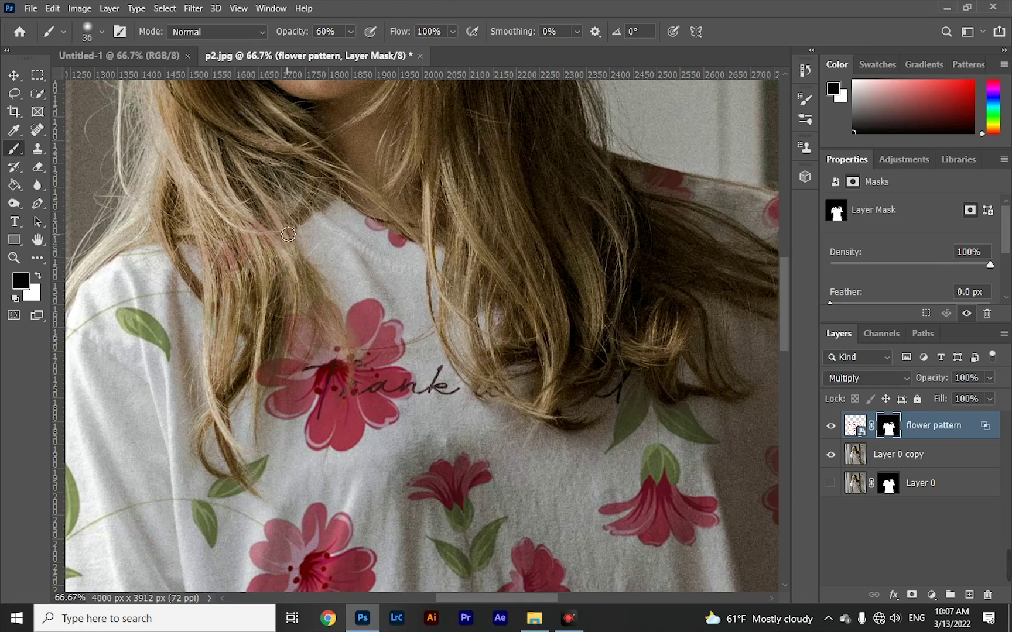
{"action": "left_click_drag", "start_coordinate": [275, 238], "coordinate": [243, 273]}
{"action": "scroll", "coordinate": [440, 257], "scroll_direction": "down", "scroll_amount": 2}
{"action": "scroll", "coordinate": [436, 254], "scroll_direction": "down", "scroll_amount": 3}
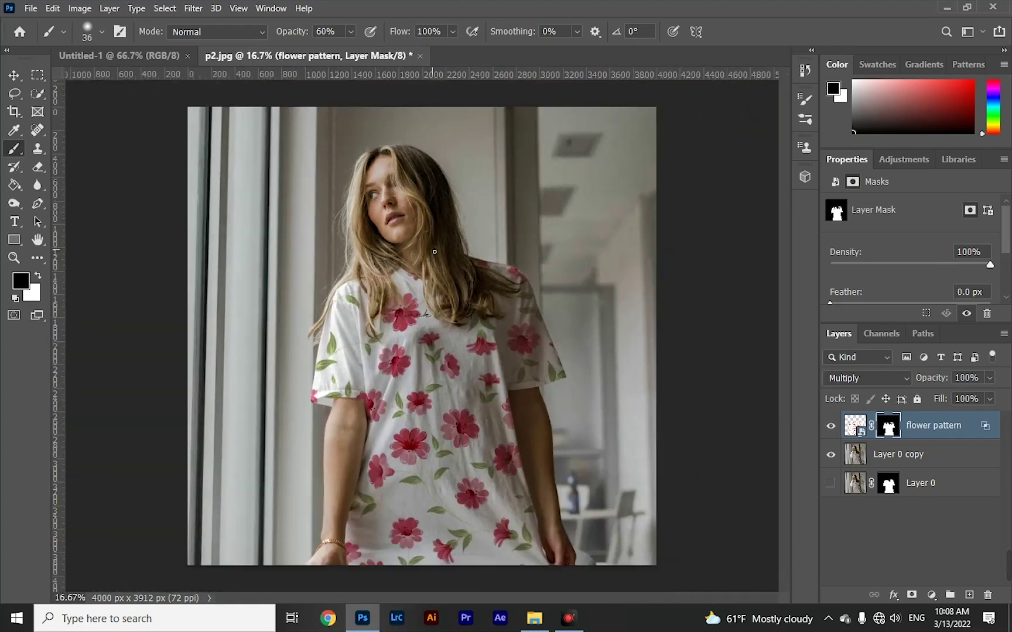
Compare the shirt with and without the floral print by toggling the flower pattern layer's visibility, leaving it shown
{"action": "left_click", "coordinate": [832, 426]}
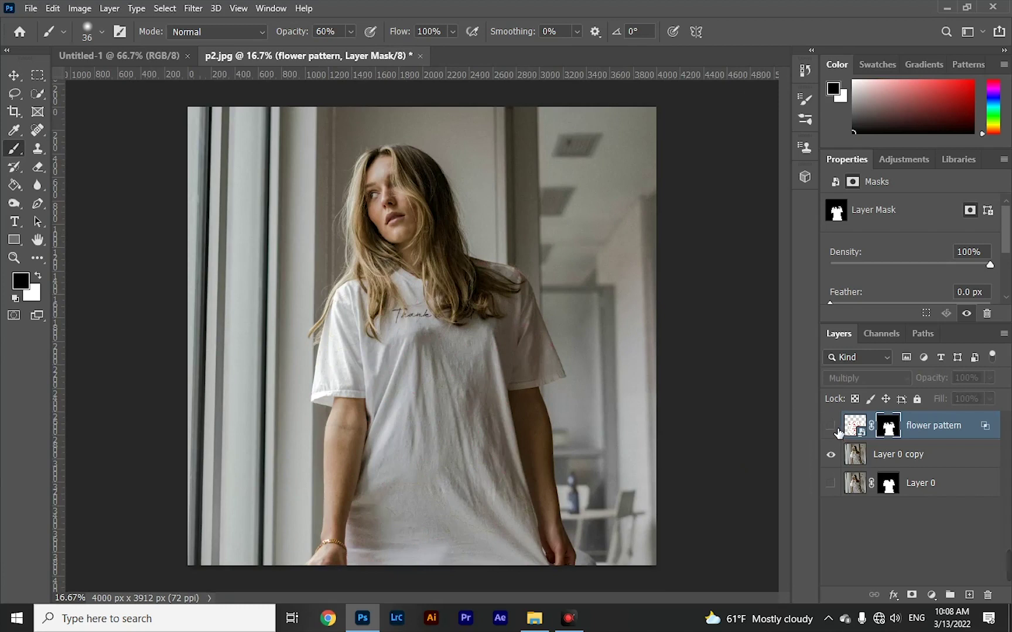
{"action": "left_click", "coordinate": [832, 427]}
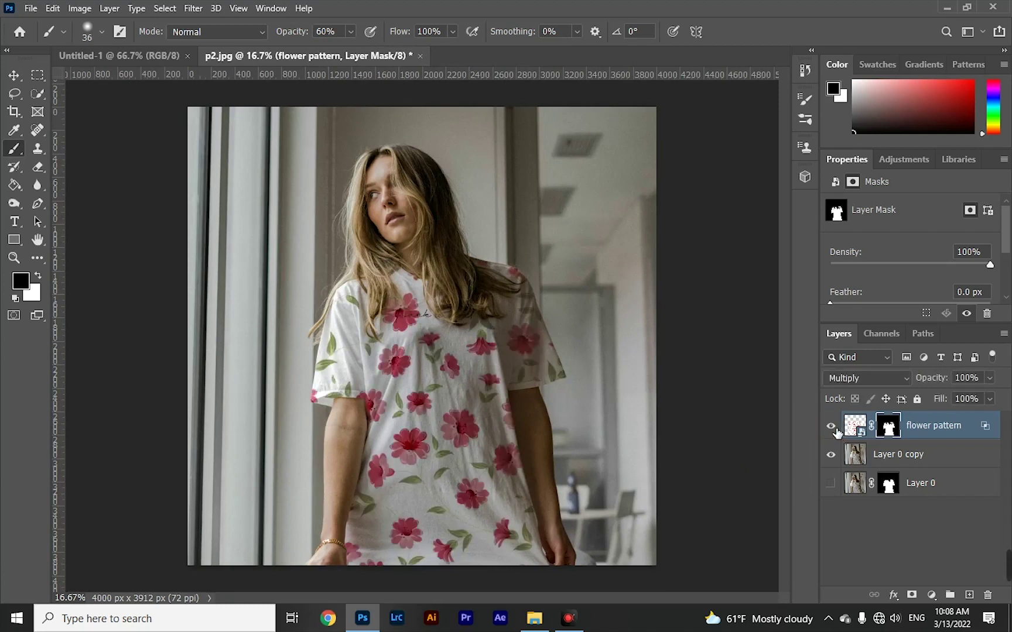
{"action": "left_click", "coordinate": [831, 426]}
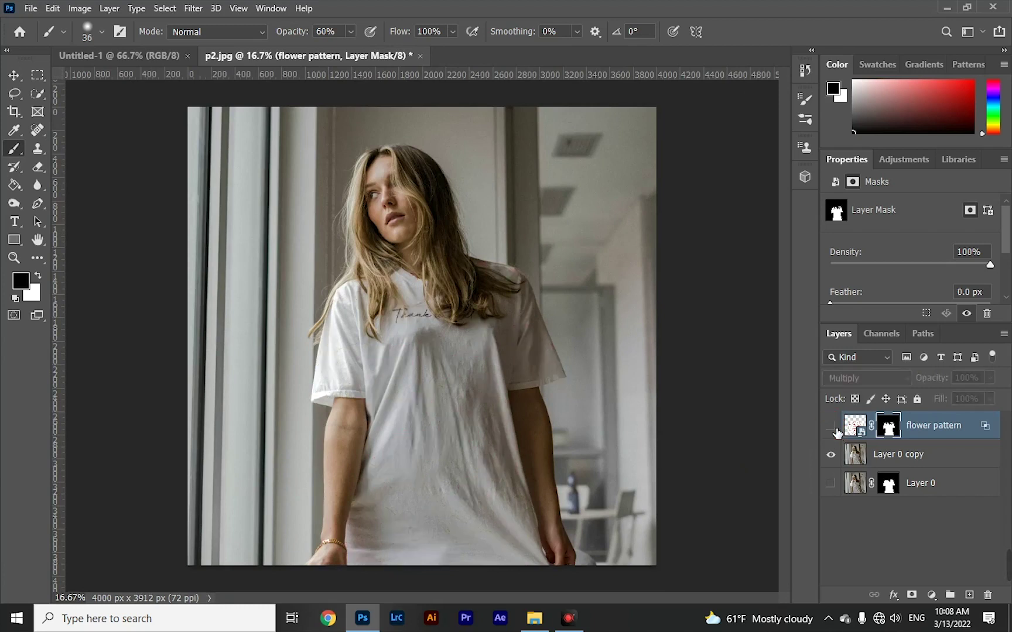
{"action": "left_click", "coordinate": [831, 426]}
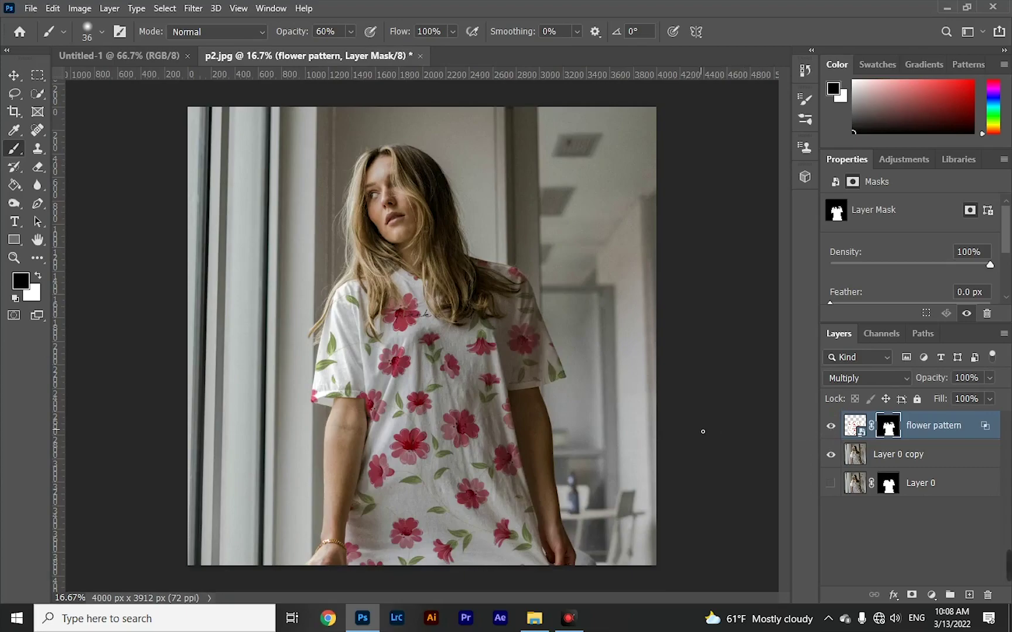